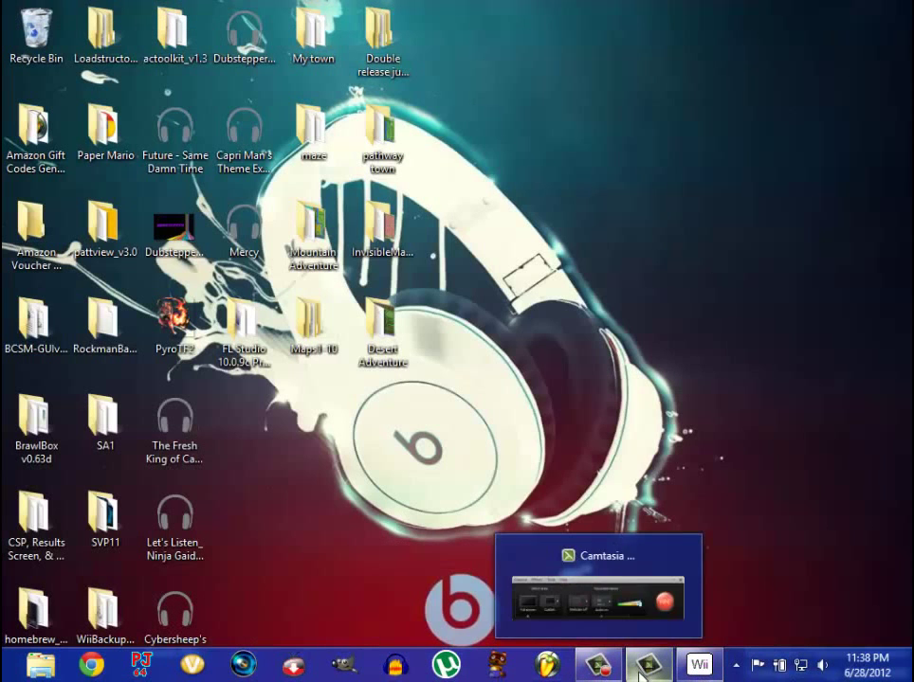
mouse_move(642, 675)
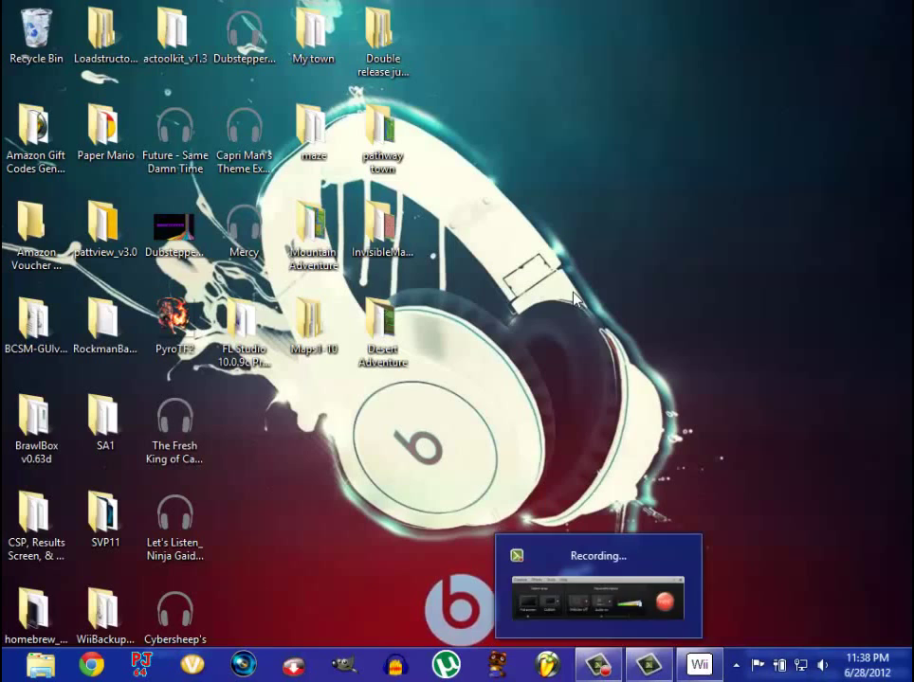
left_click(577, 351)
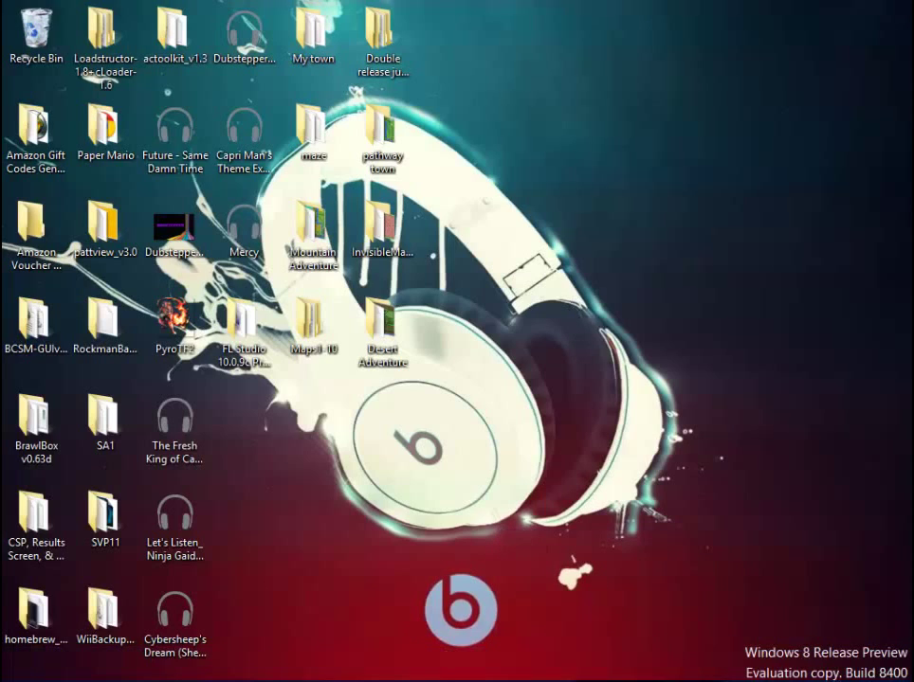
mouse_move(687, 664)
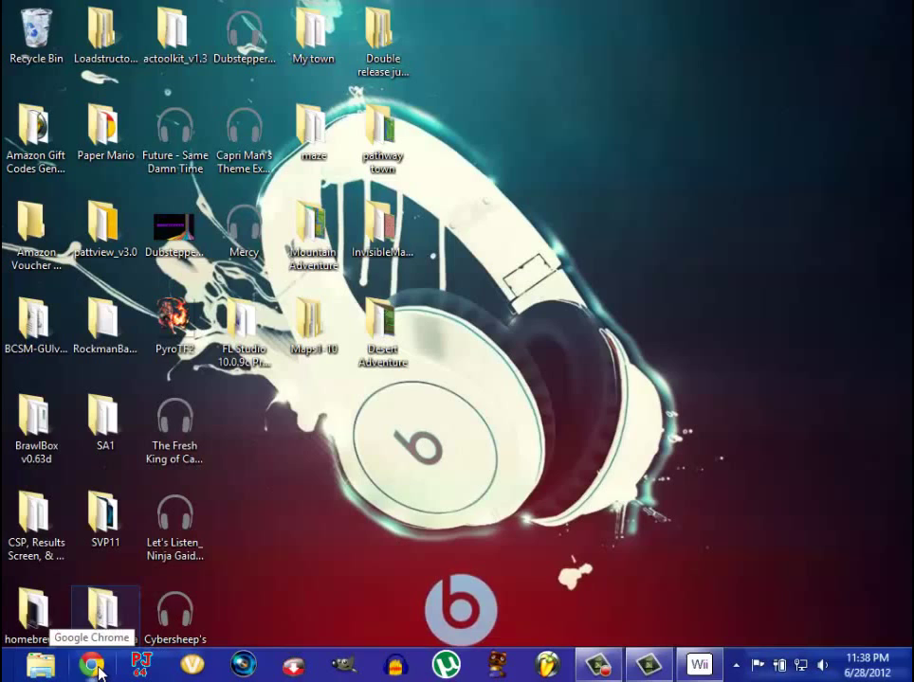
left_click(95, 666)
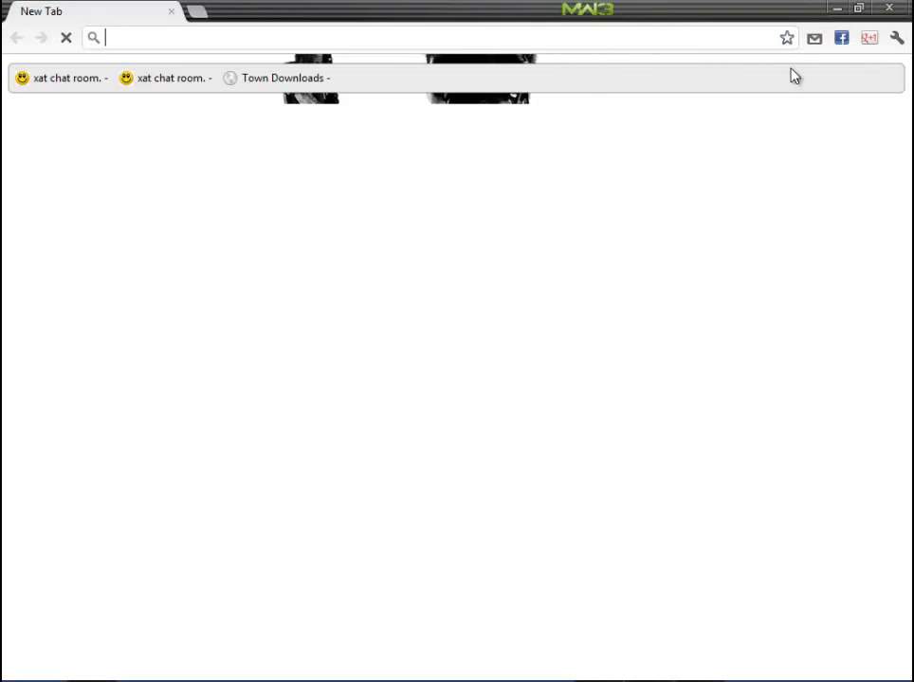
left_click(834, 9)
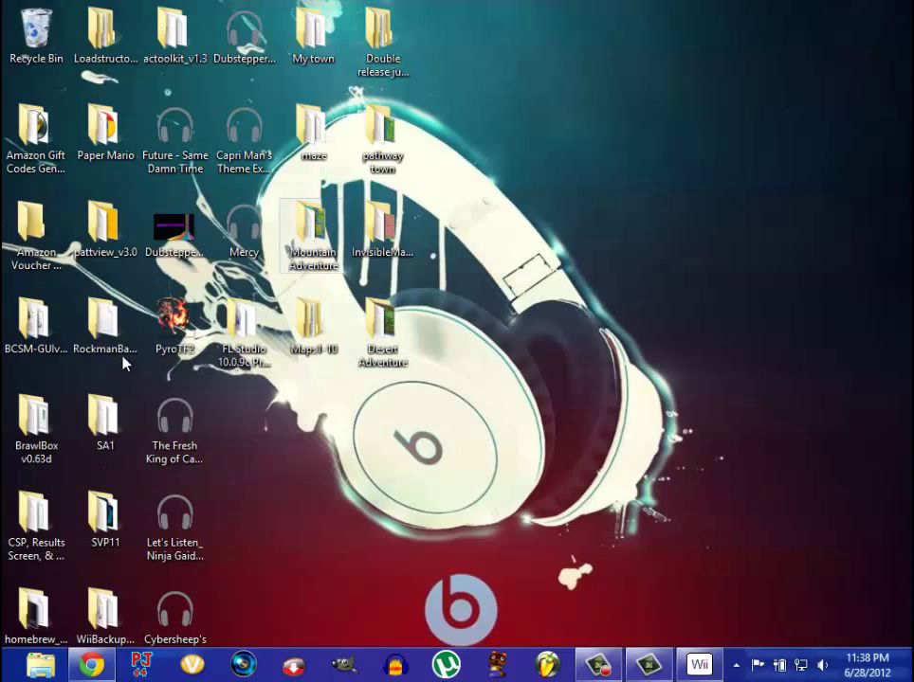
Open the Loadstructor-1.7+cLoader-1.6 folder inside the desktop's Loadstructor-1.8+cLoader-1.6 folder
left_click(83, 44)
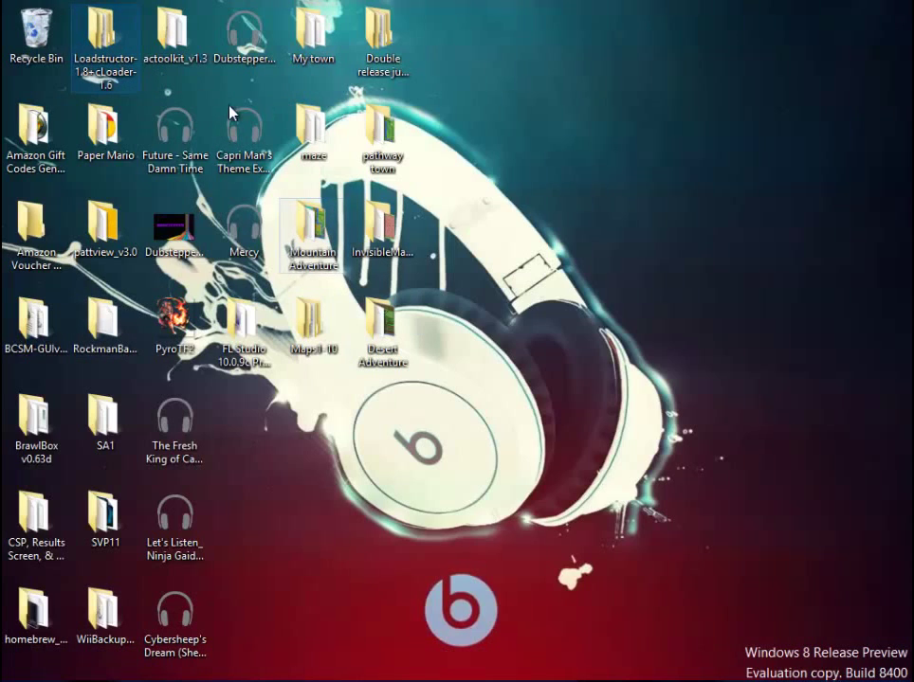
left_click(180, 85)
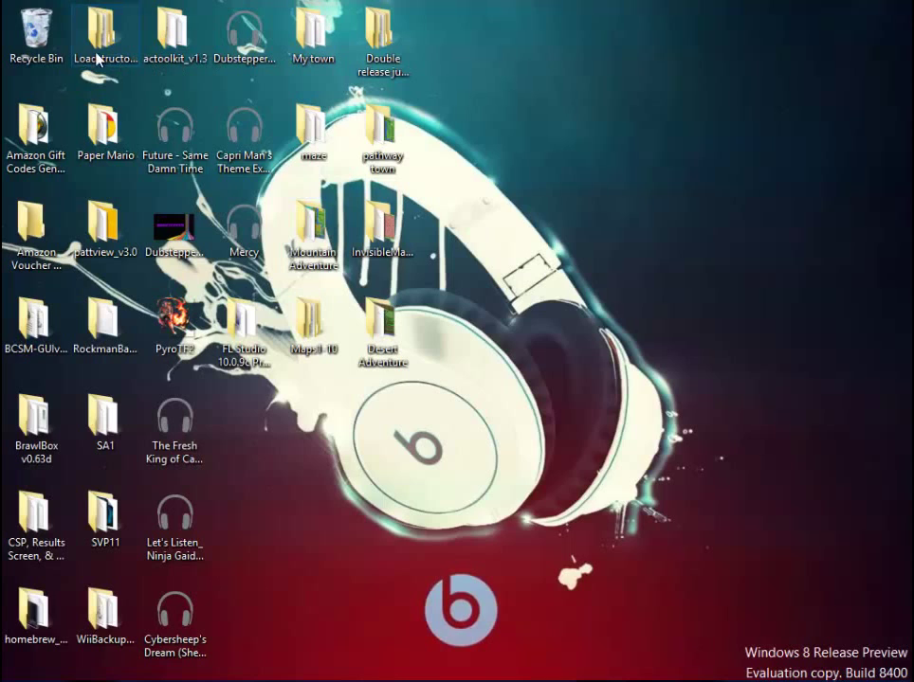
double_click(110, 55)
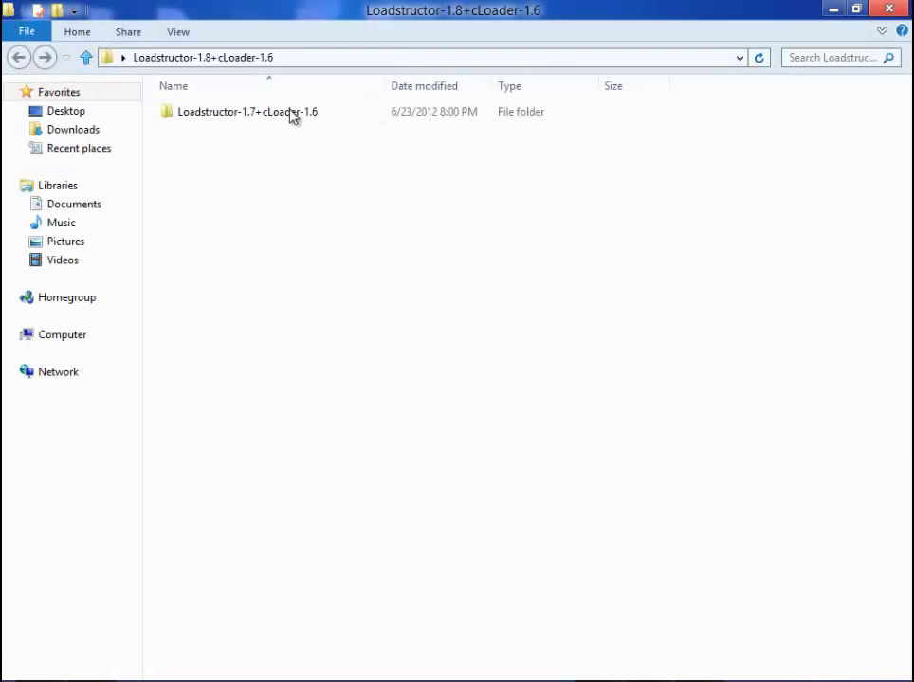
left_click(292, 115)
double_click(350, 121)
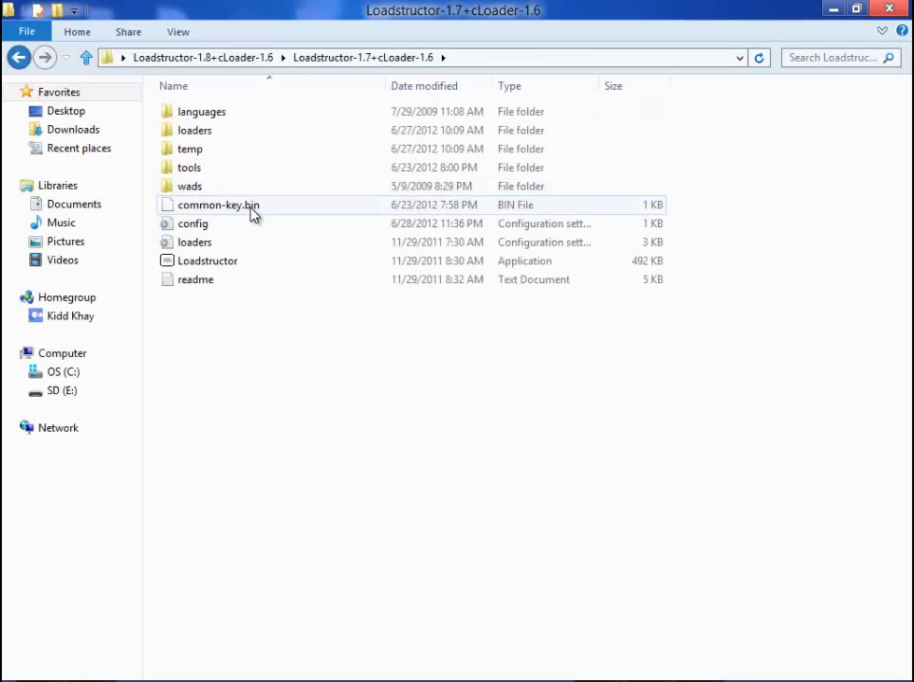
Locate the common-key.bin file among the Loadstructor program files
left_click(565, 209)
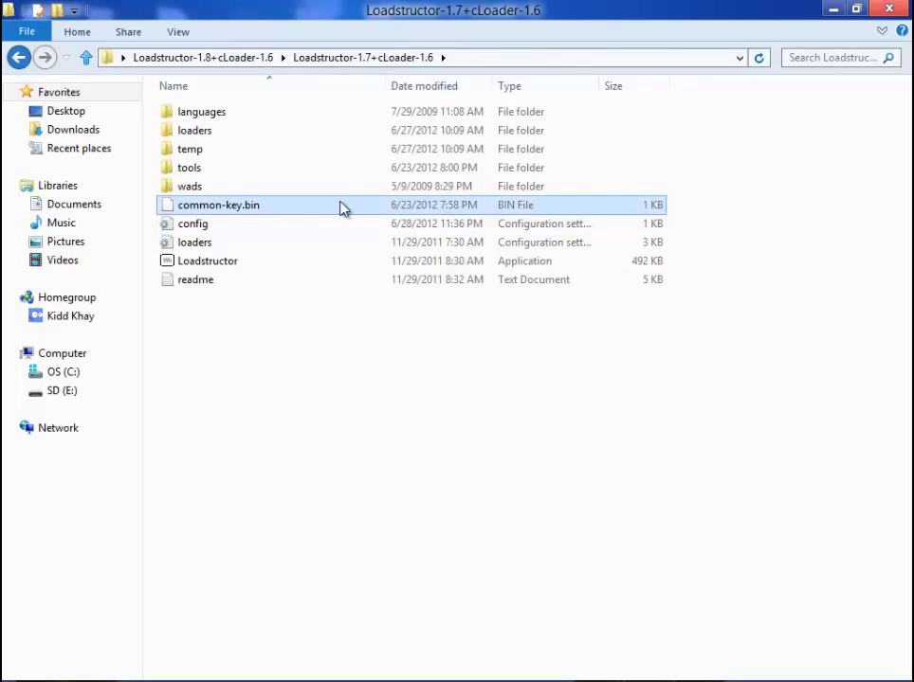
left_click(233, 130)
left_click(186, 189)
left_click(194, 204)
left_click(18, 58)
key("alt+Right")
left_click(204, 207)
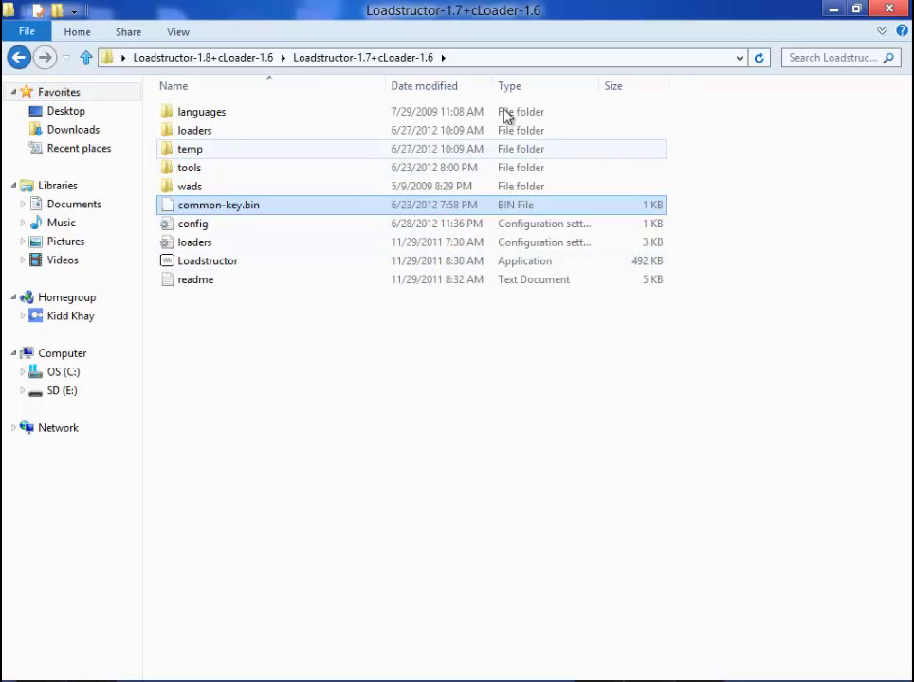
Switch to Loadstructor and set the loader to Configurable USB Loader Forwarder
left_click(228, 270)
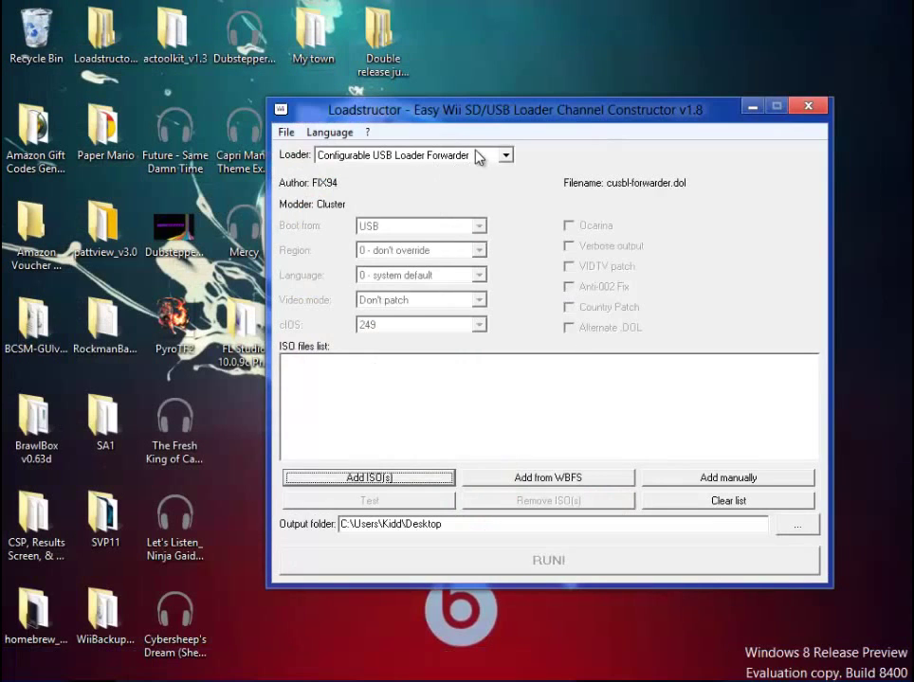
left_click(479, 158)
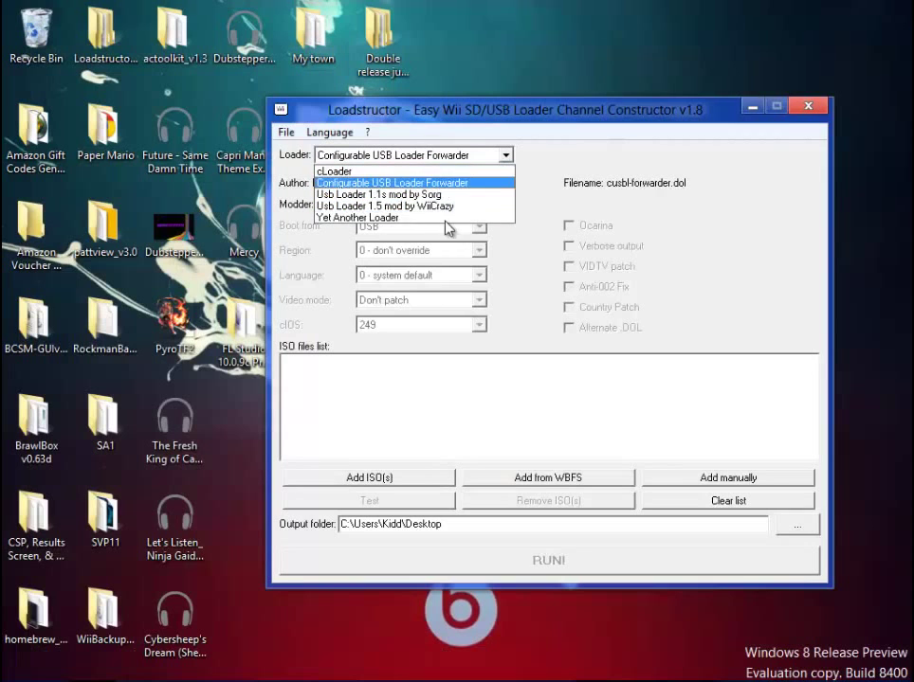
left_click(455, 171)
left_click(508, 155)
left_click(417, 182)
left_click(502, 154)
left_click(489, 160)
left_click(489, 159)
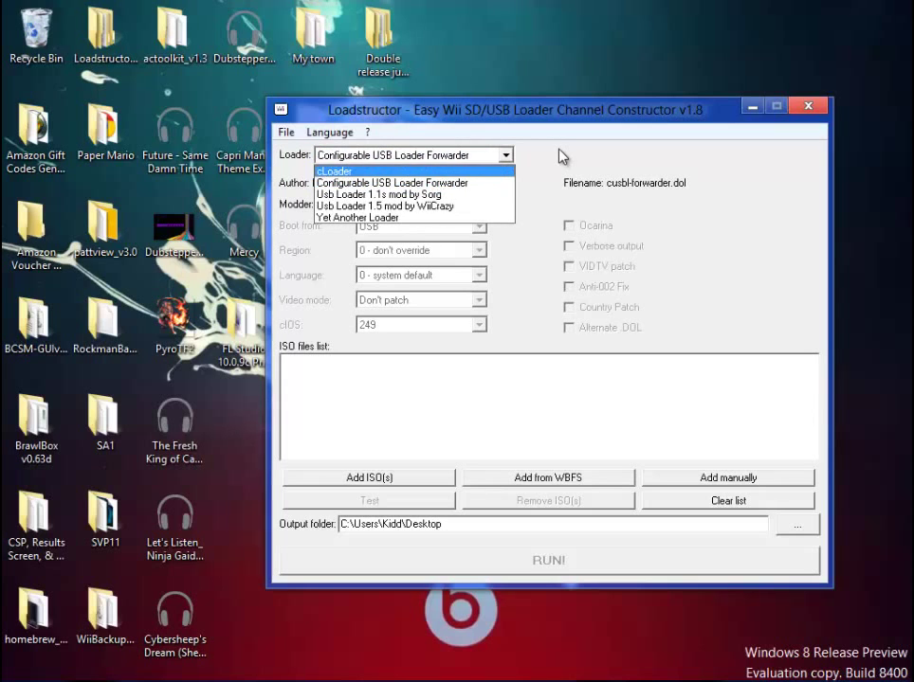
left_click(505, 156)
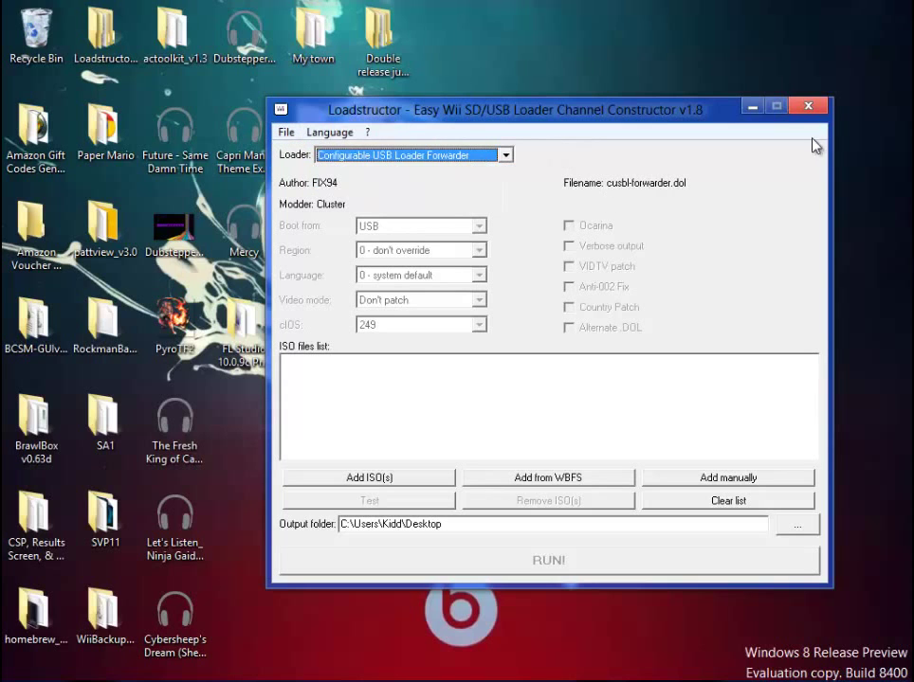
View Loadstructor's file selection for adding ISOs and leave it without choosing a file
left_click(648, 666)
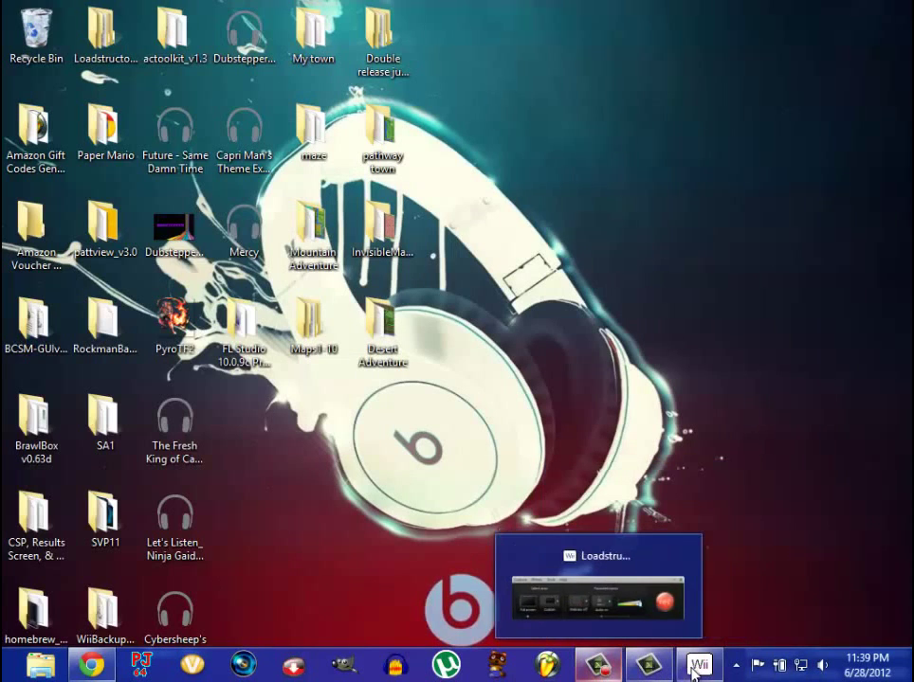
left_click(648, 666)
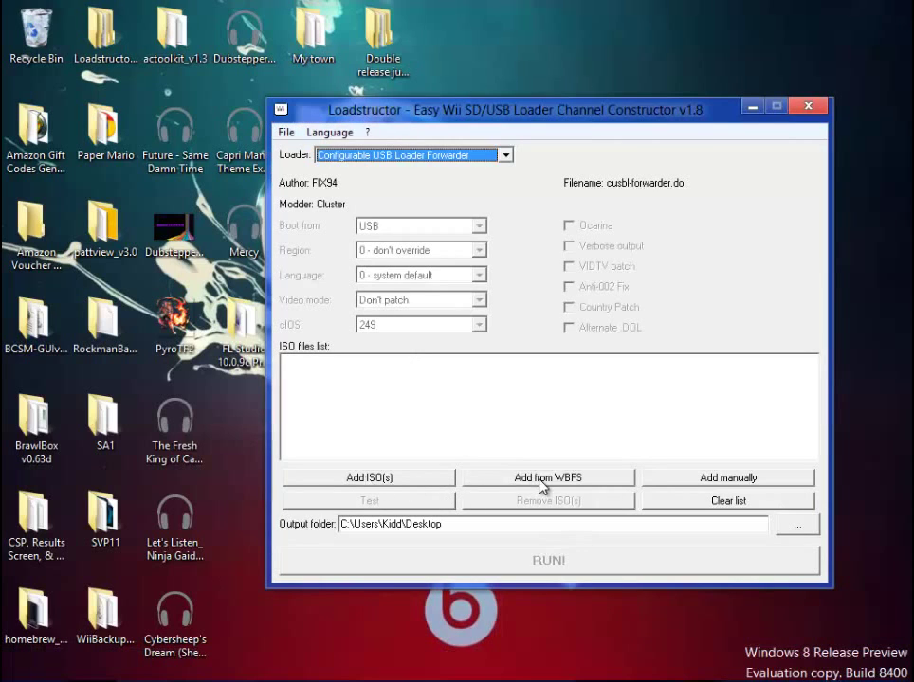
left_click(429, 479)
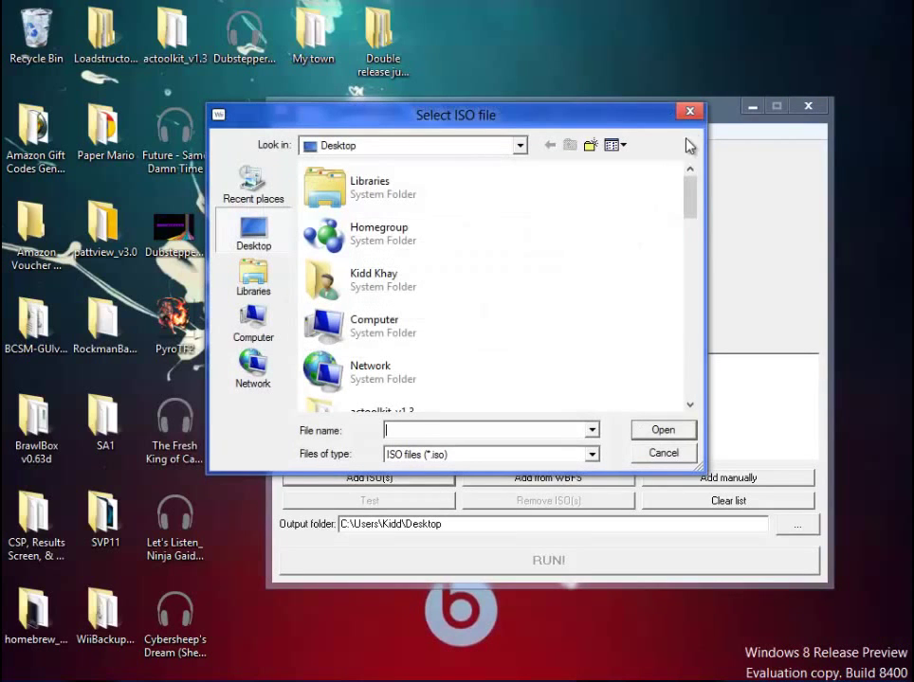
left_click(689, 115)
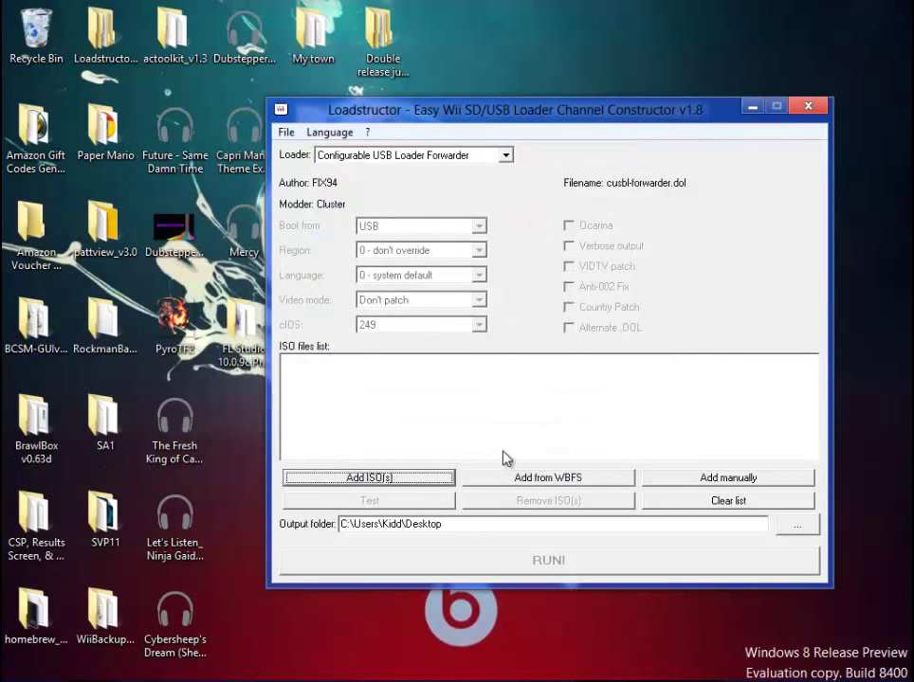
left_click(509, 457)
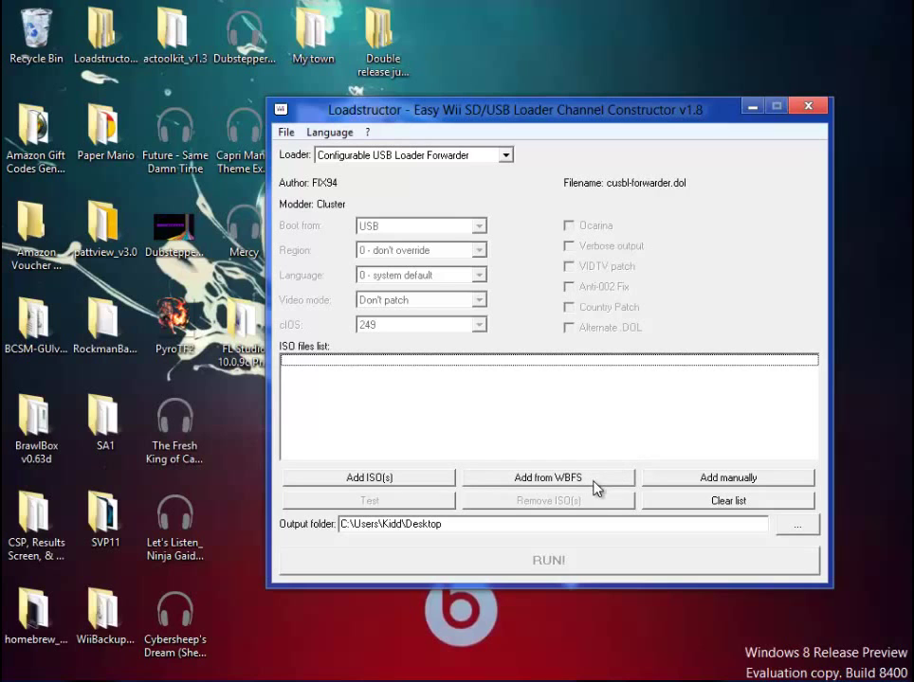
Launch WiiBackupManager_Win32 from the desktop's WiiBackupManager_Build78 folder and close the folder window
left_click(755, 110)
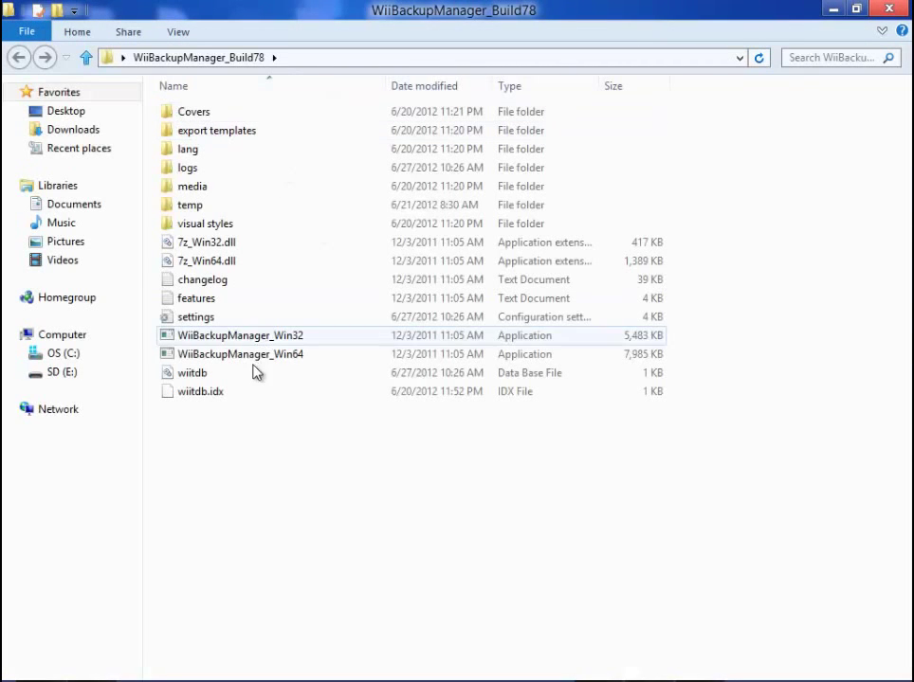
left_click(251, 340)
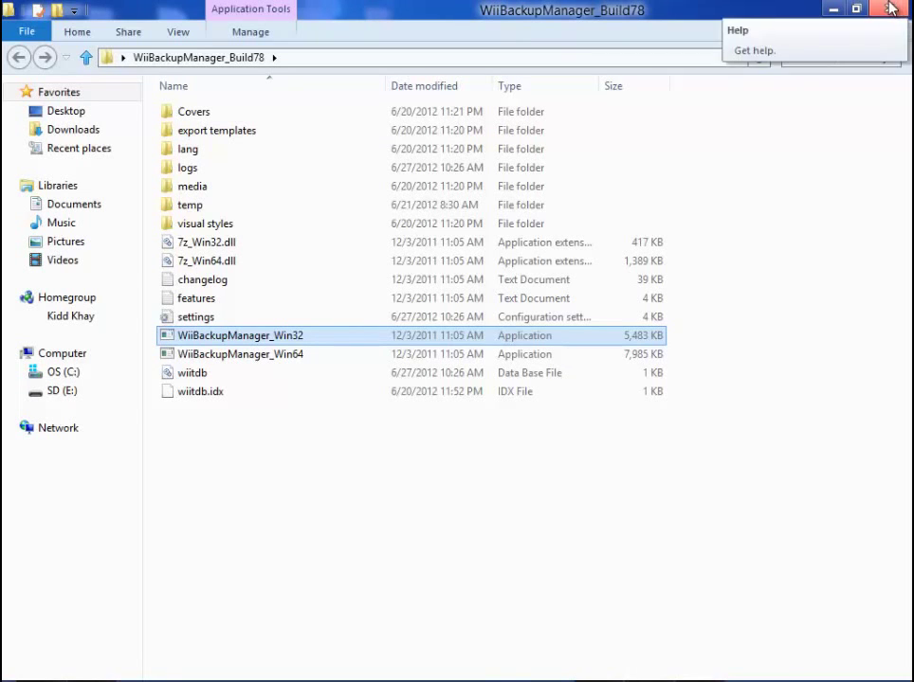
left_click(893, 8)
double_click(105, 625)
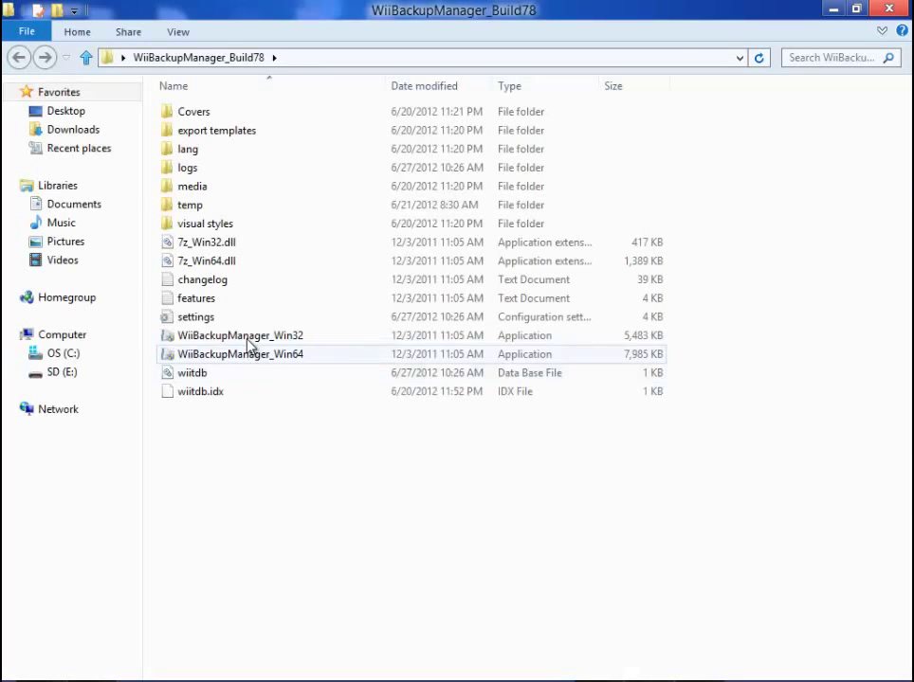
double_click(254, 338)
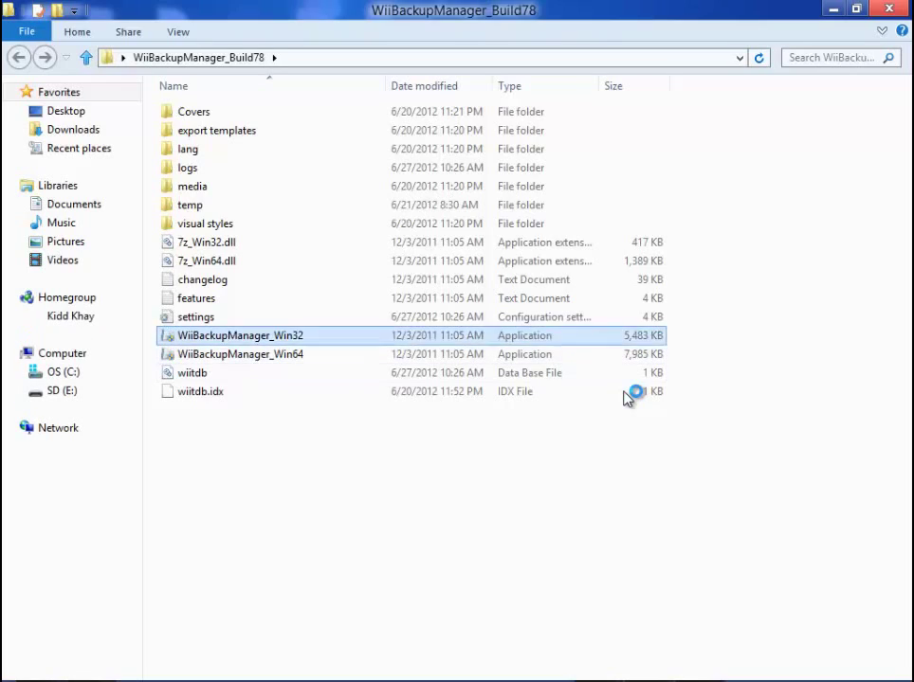
left_click(889, 10)
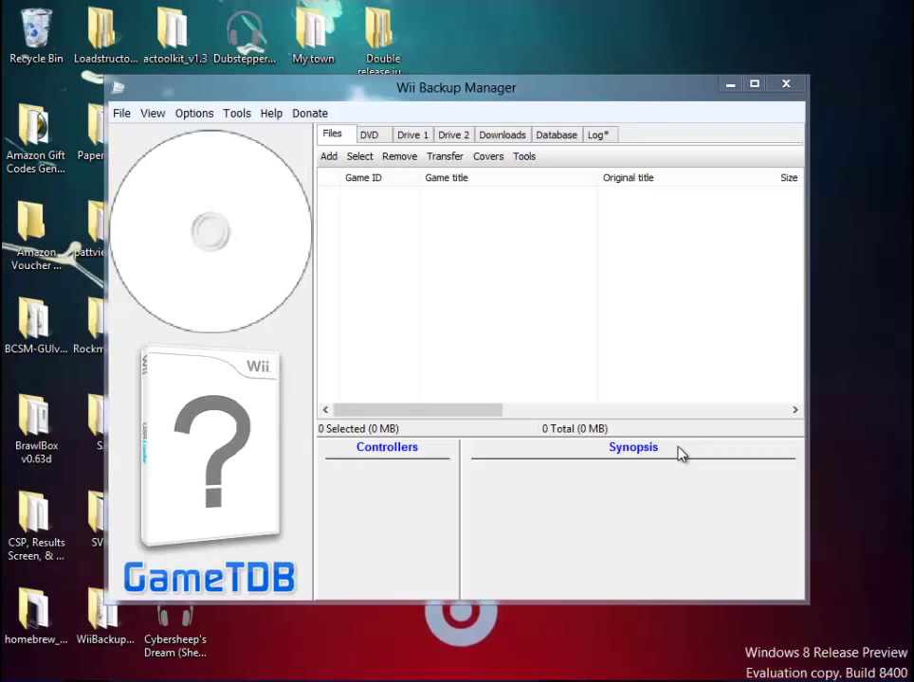
Check the drive choices for Drive 1 and decline the request to format the disk in drive E:
left_click(406, 137)
left_click(388, 158)
left_click(392, 172)
left_click(389, 158)
left_click(391, 167)
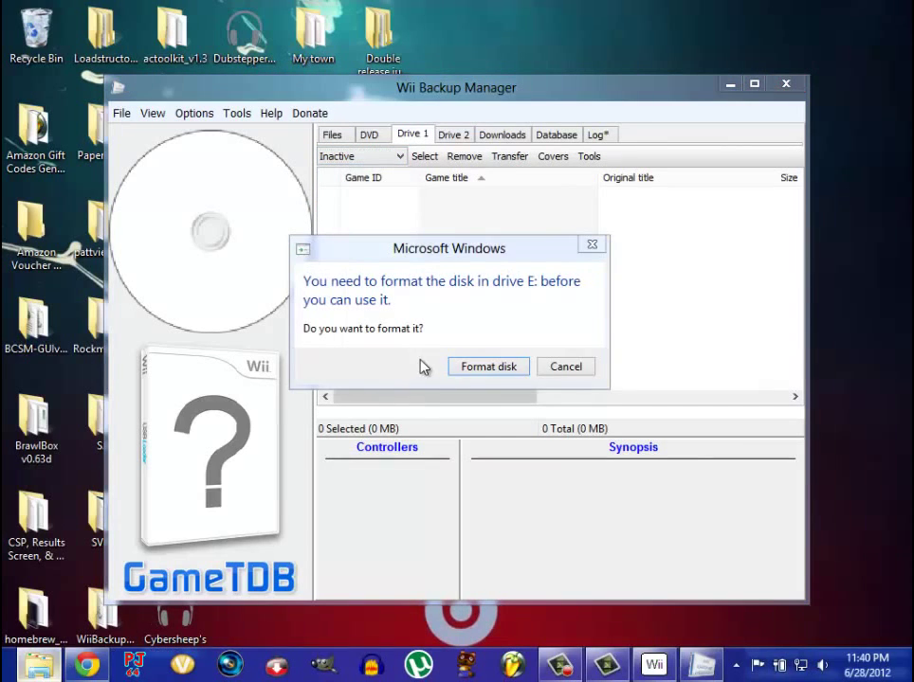
left_click(573, 377)
left_click(397, 157)
left_click(414, 138)
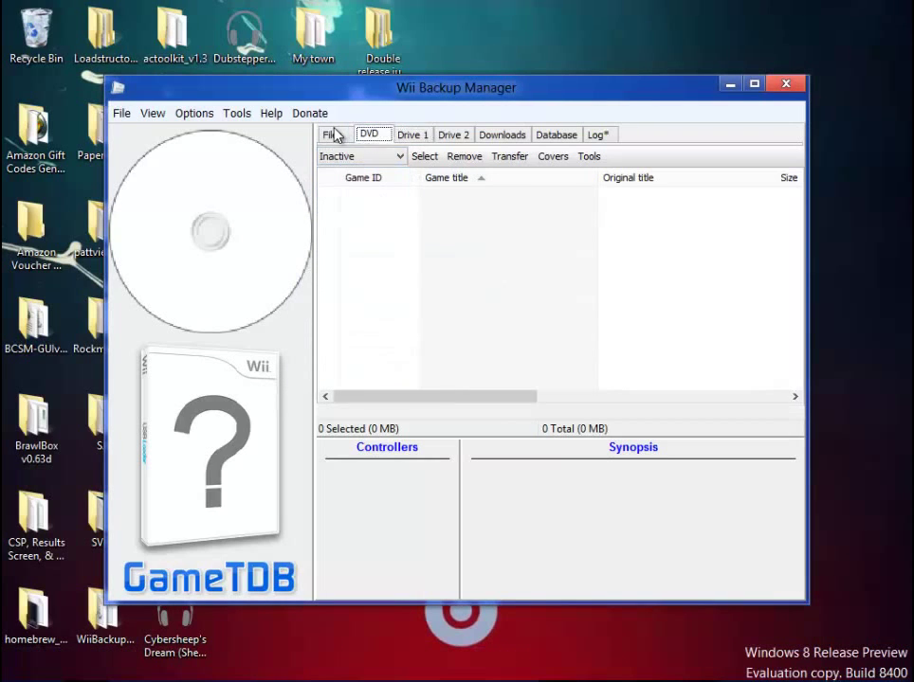
Load drive C: as Drive 1 and decline creating a WBFS folder on it
left_click(336, 135)
left_click(418, 138)
left_click(352, 157)
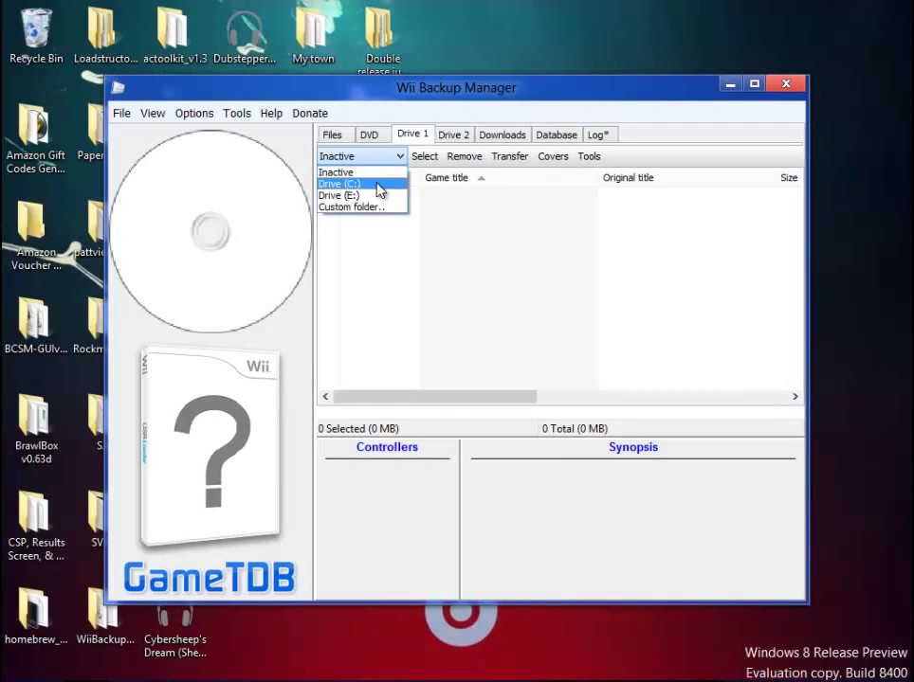
left_click(400, 156)
left_click(400, 156)
left_click(374, 184)
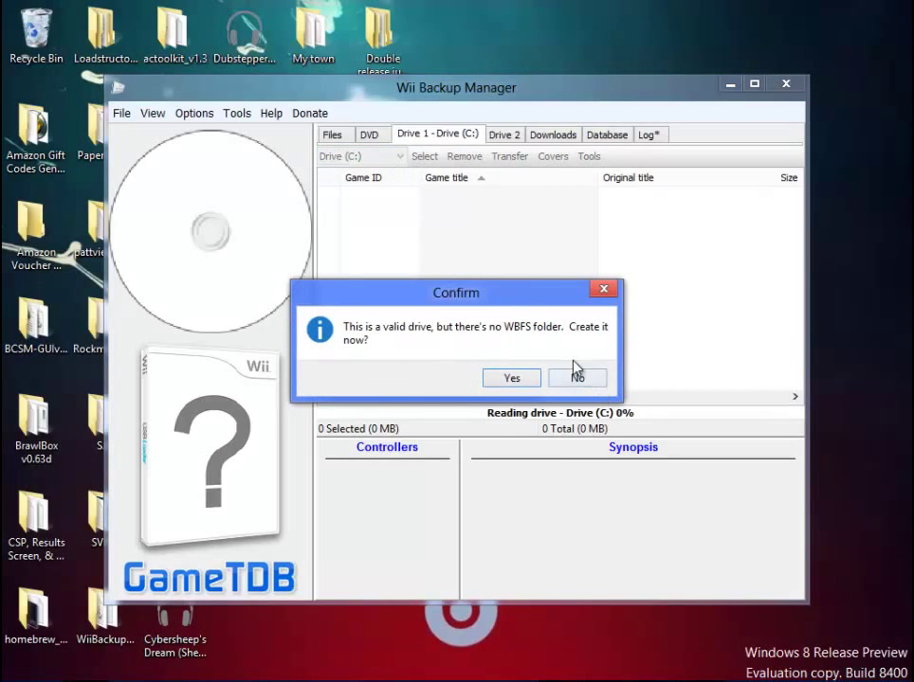
left_click(576, 378)
Load drive E: as Drive 1 and select the Kirby Wii game in its list
left_click(400, 158)
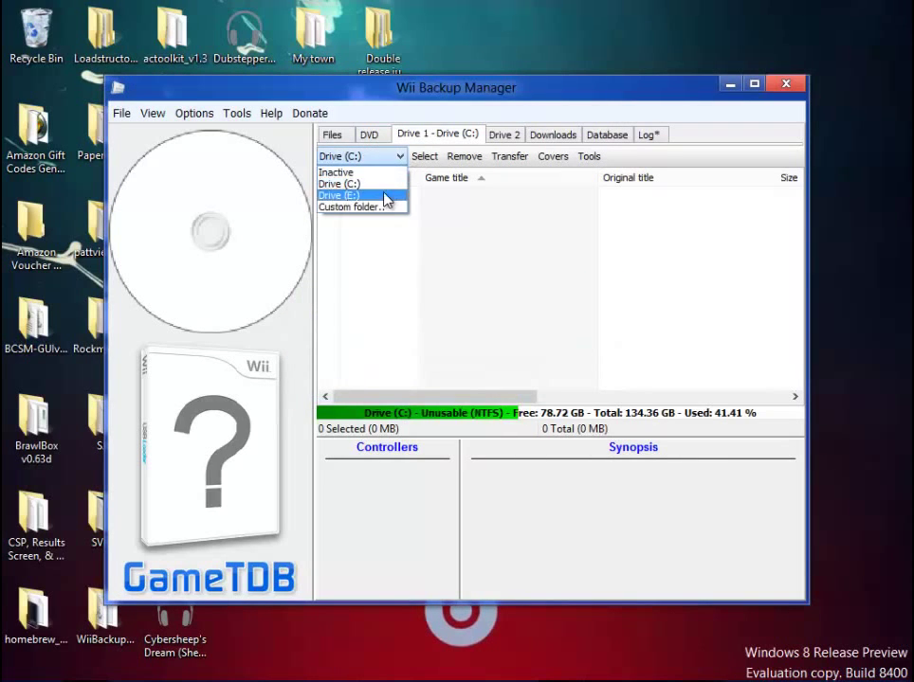
left_click(383, 194)
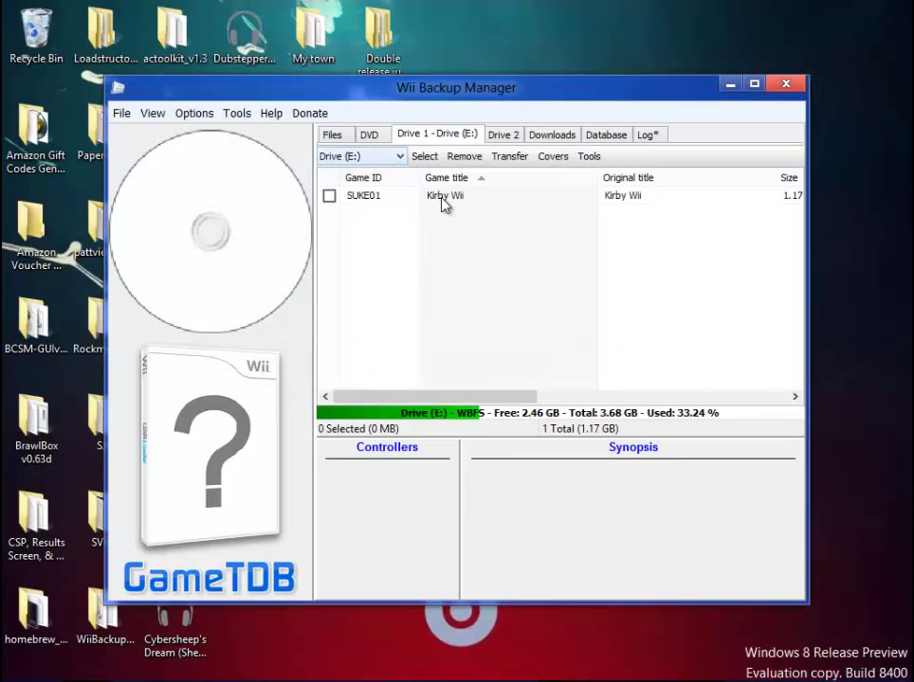
left_click(442, 197)
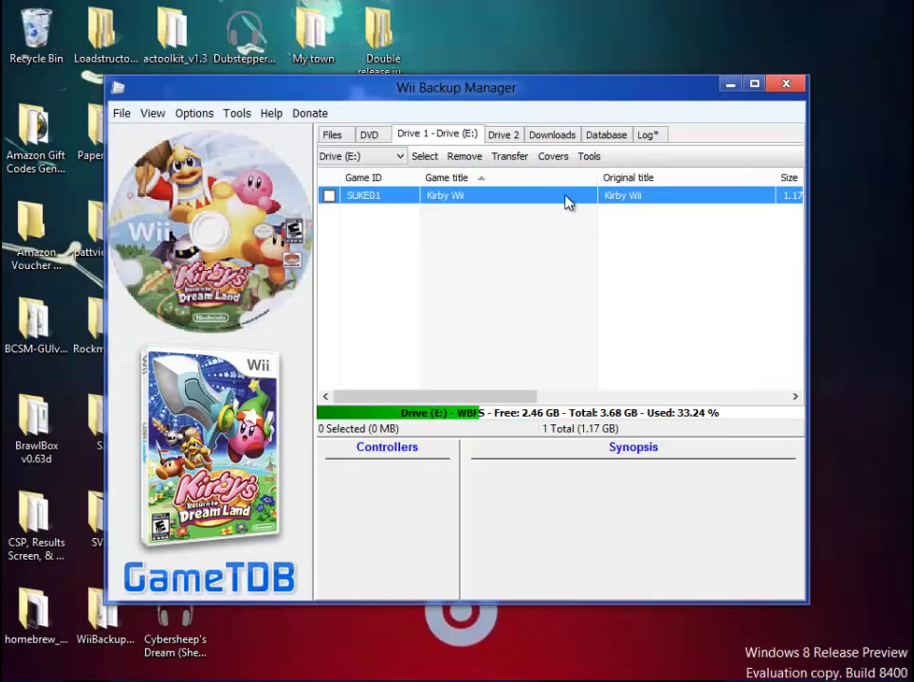
Mark Kirby Wii for transfer, view the output formats including ISO, and close Wii Backup Manager
left_click(513, 168)
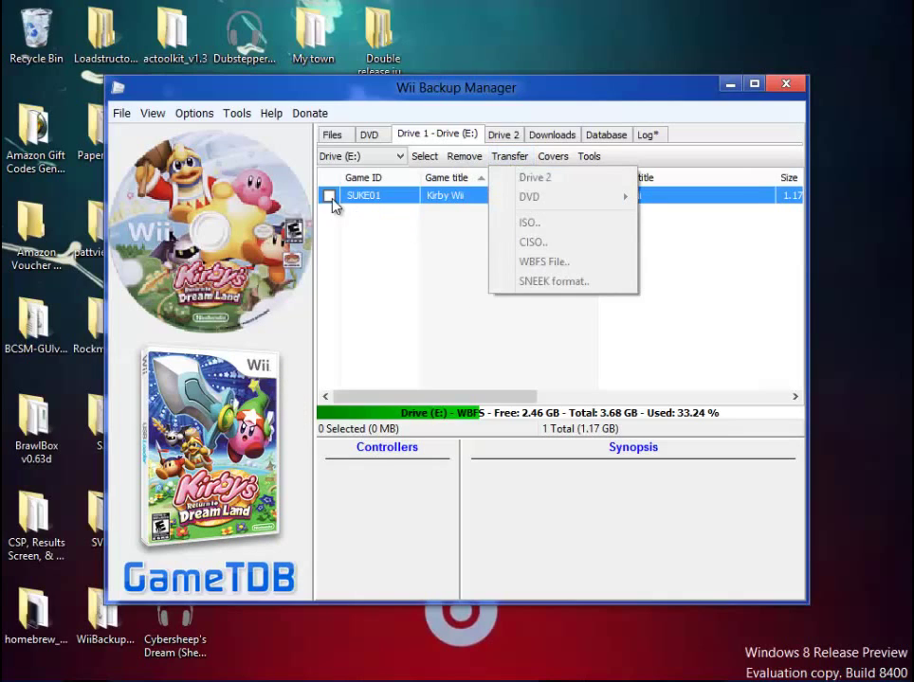
left_click(330, 198)
left_click(513, 159)
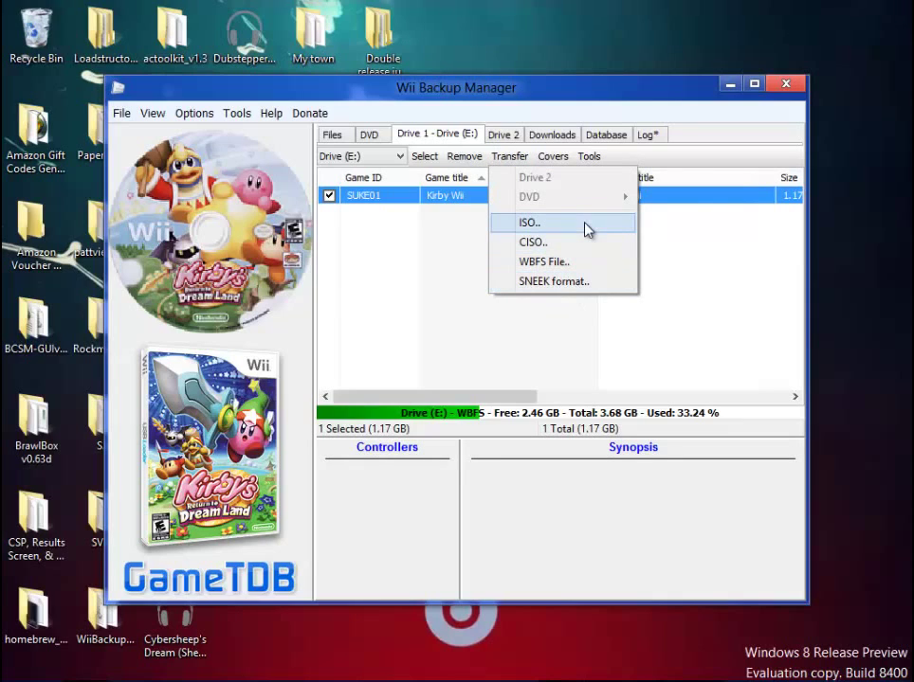
left_click(787, 103)
left_click(785, 87)
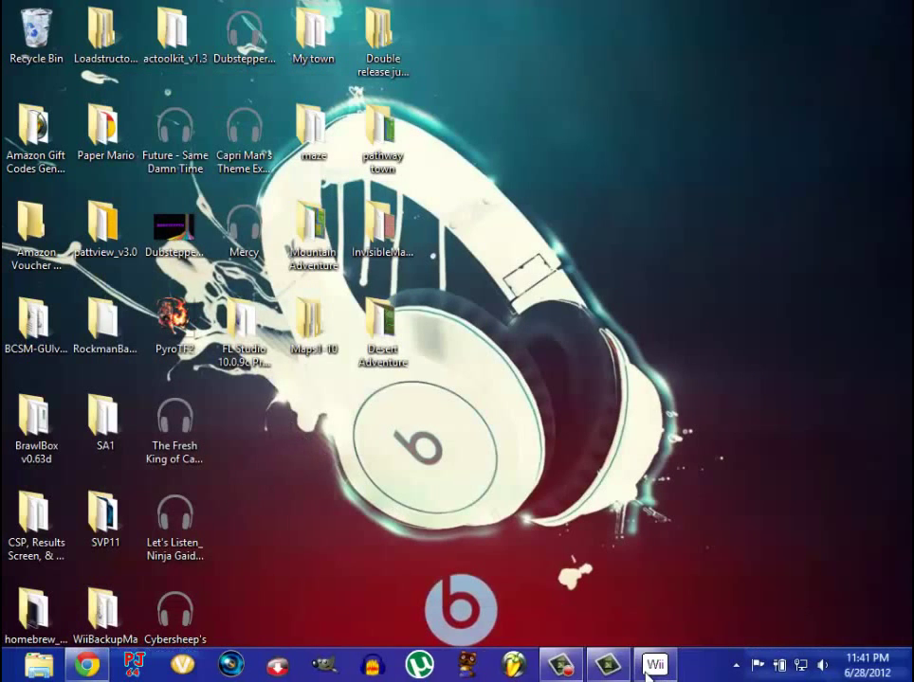
left_click(698, 666)
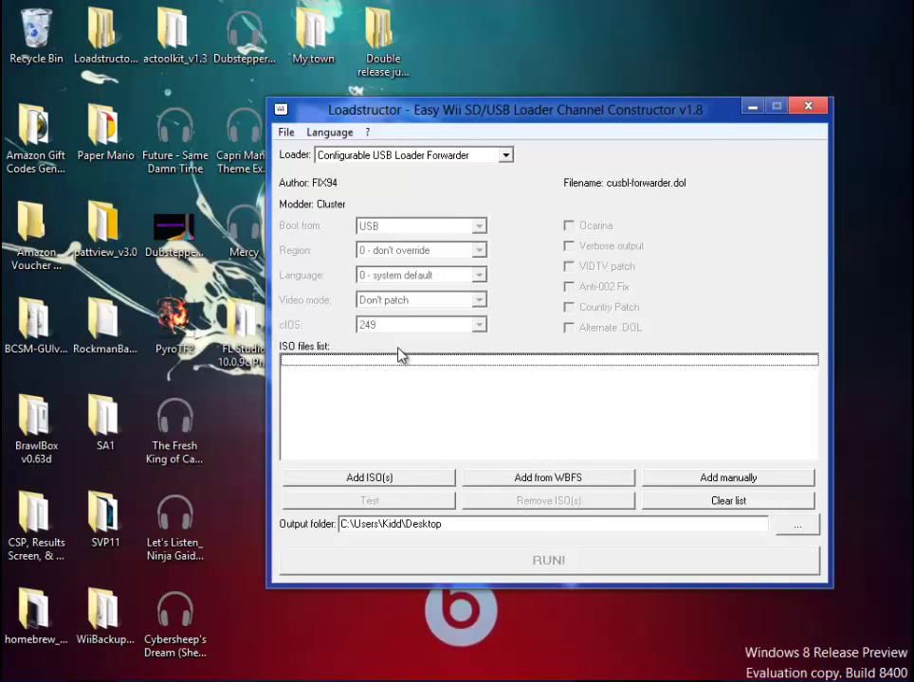
left_click(753, 108)
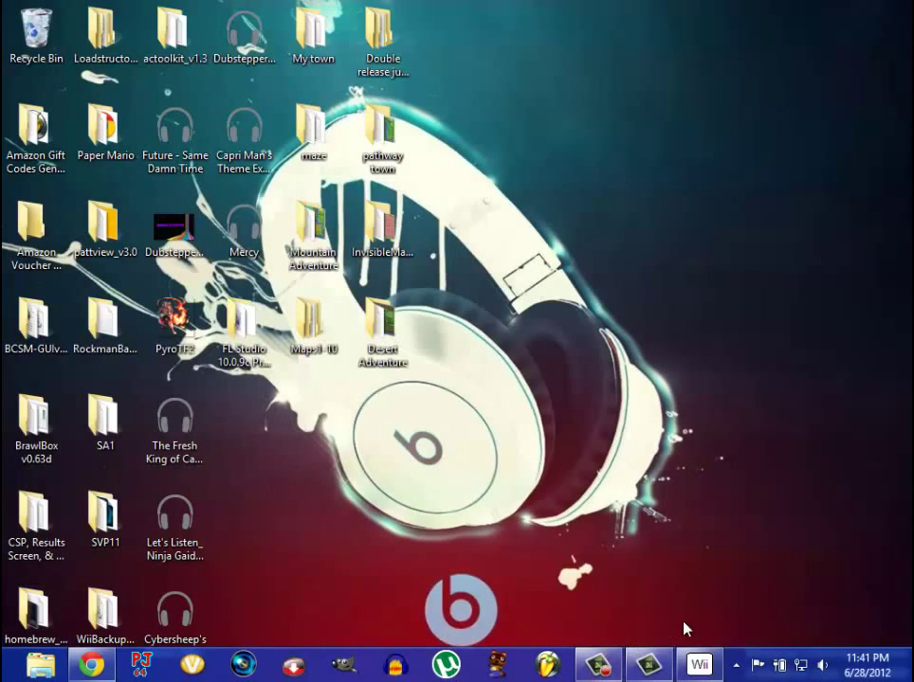
mouse_move(696, 668)
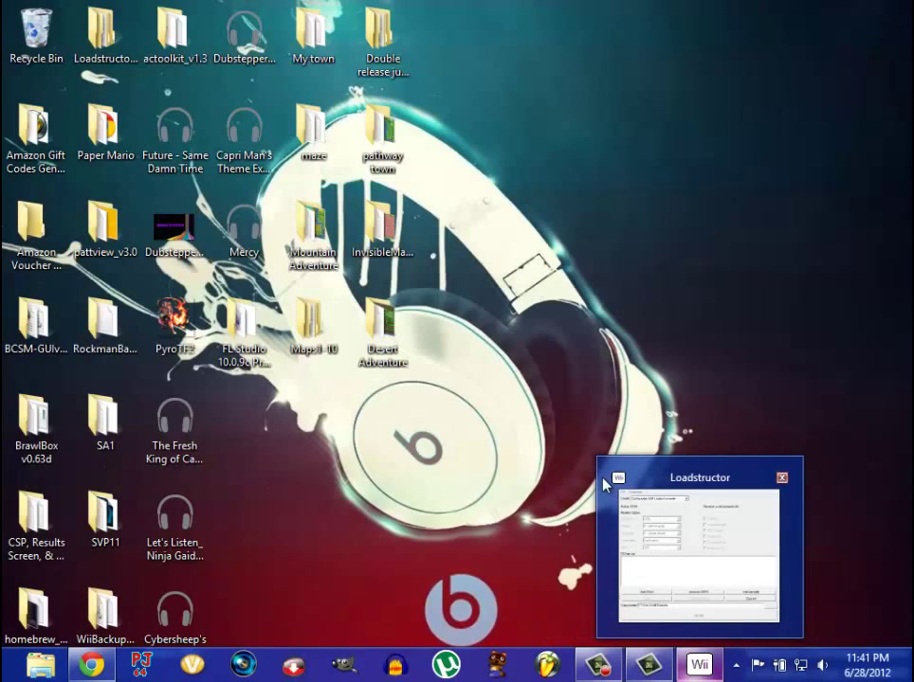
left_click(720, 550)
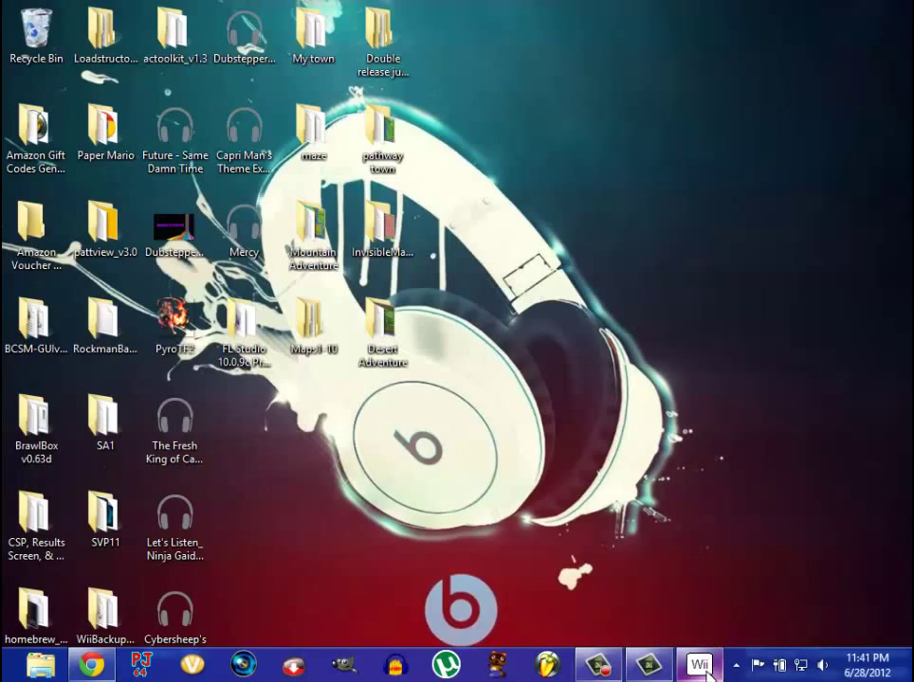
Switch to the minimized Loadstructor window and move it slightly higher on the desktop
mouse_move(699, 665)
mouse_move(659, 497)
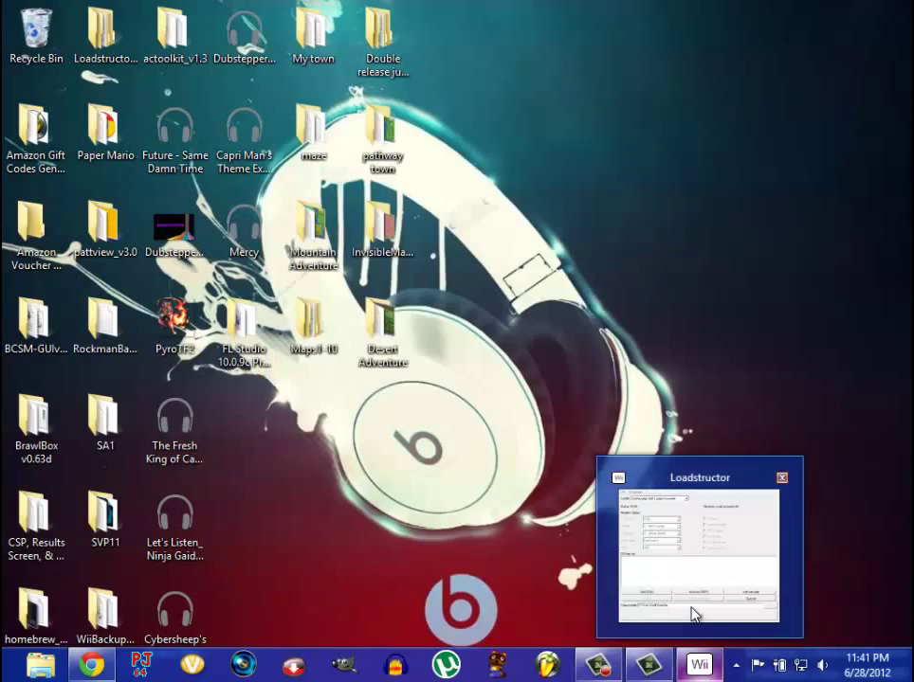
left_click(692, 612)
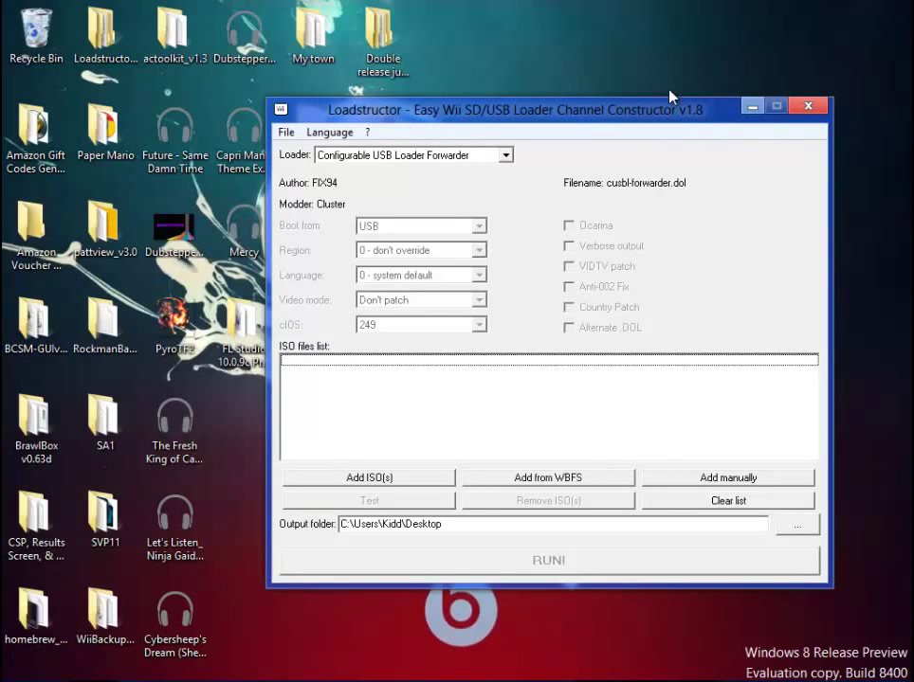
left_click_drag(671, 106, 691, 80)
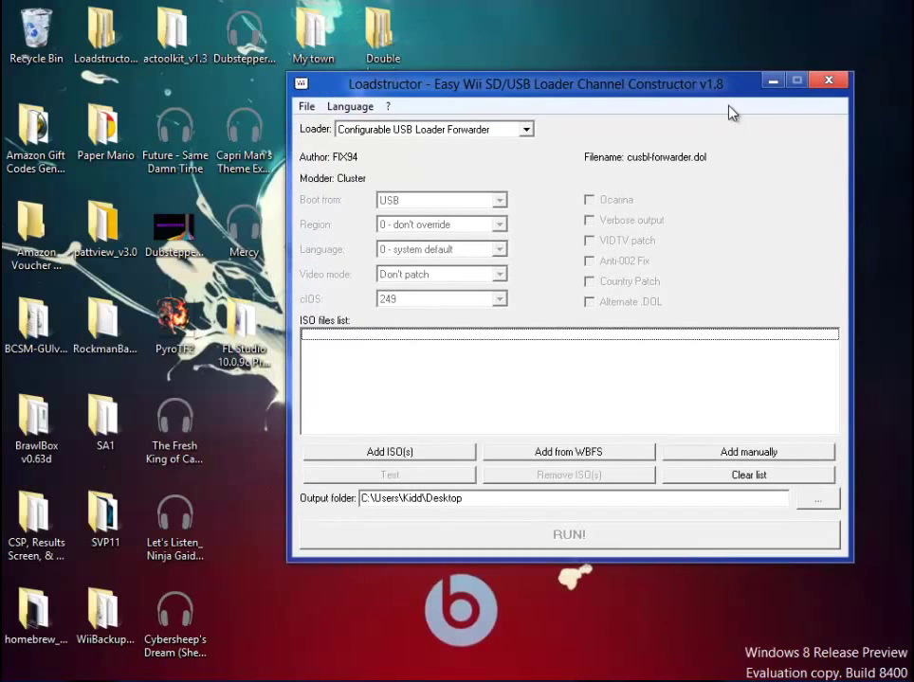